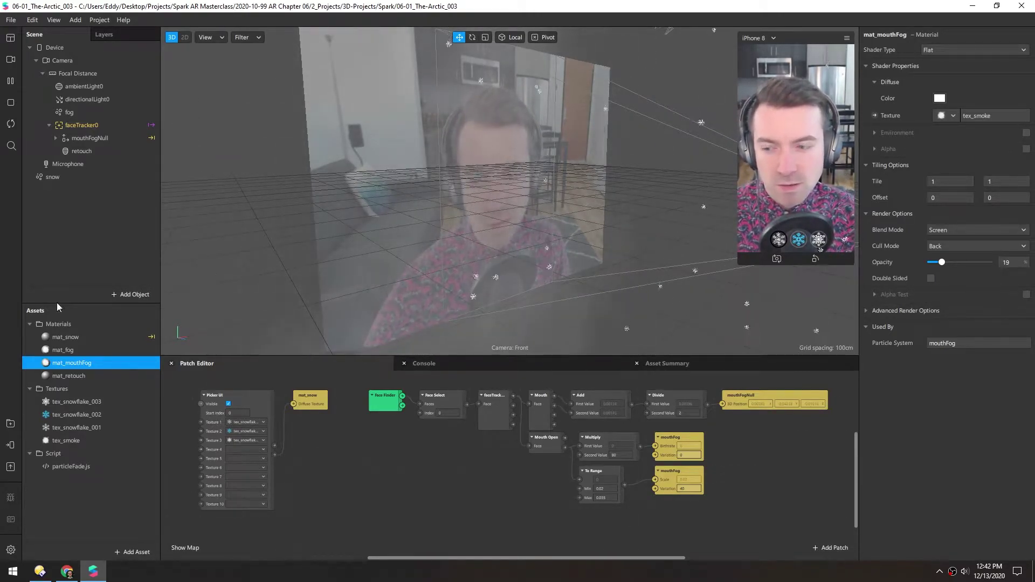
Search the AR Library for 'makeup' and import the free Makeup block into the project.
{"action": "left_click", "coordinate": [10, 425]}
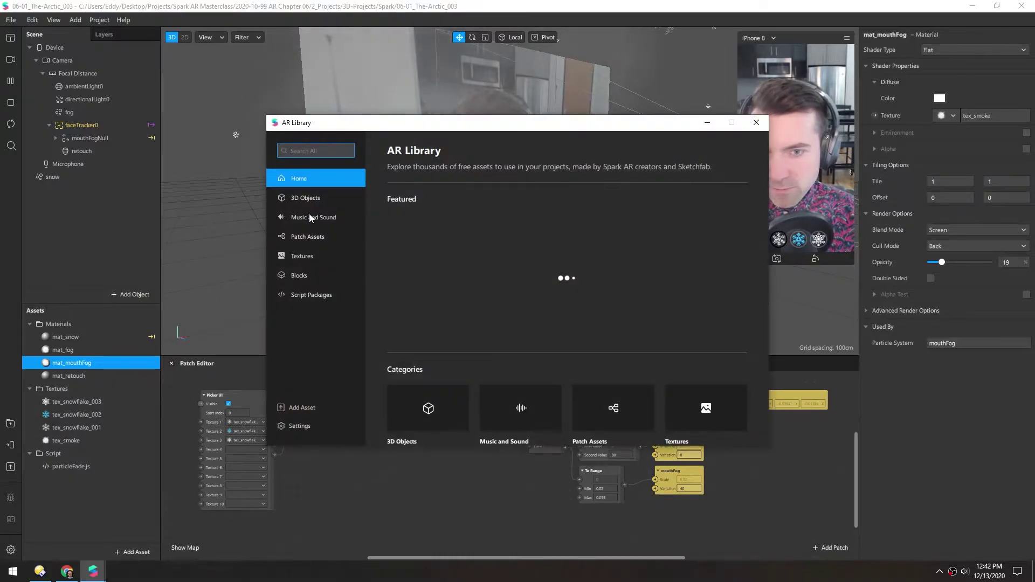
{"action": "type", "text": "makeup"}
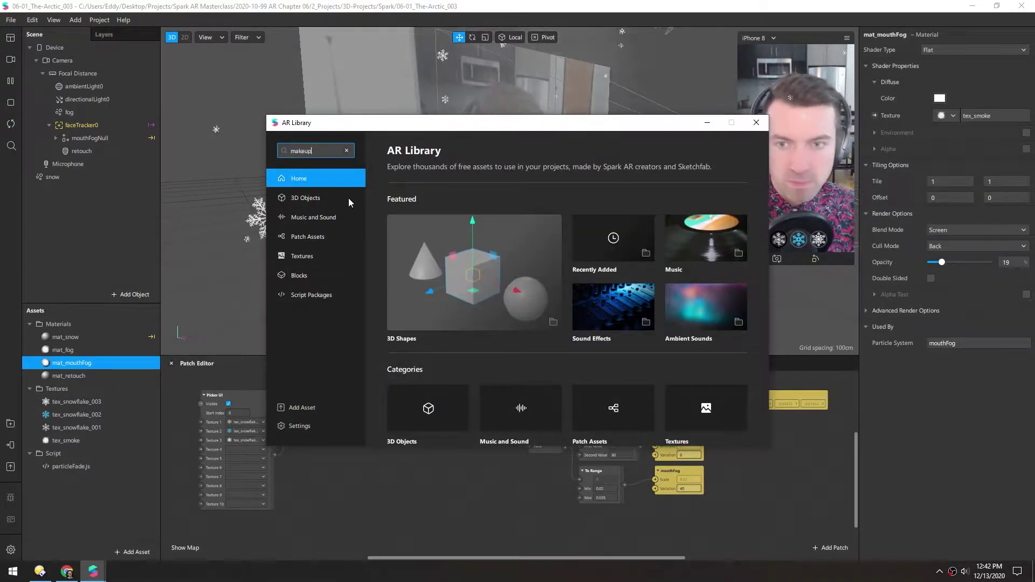
{"action": "key", "text": "Return"}
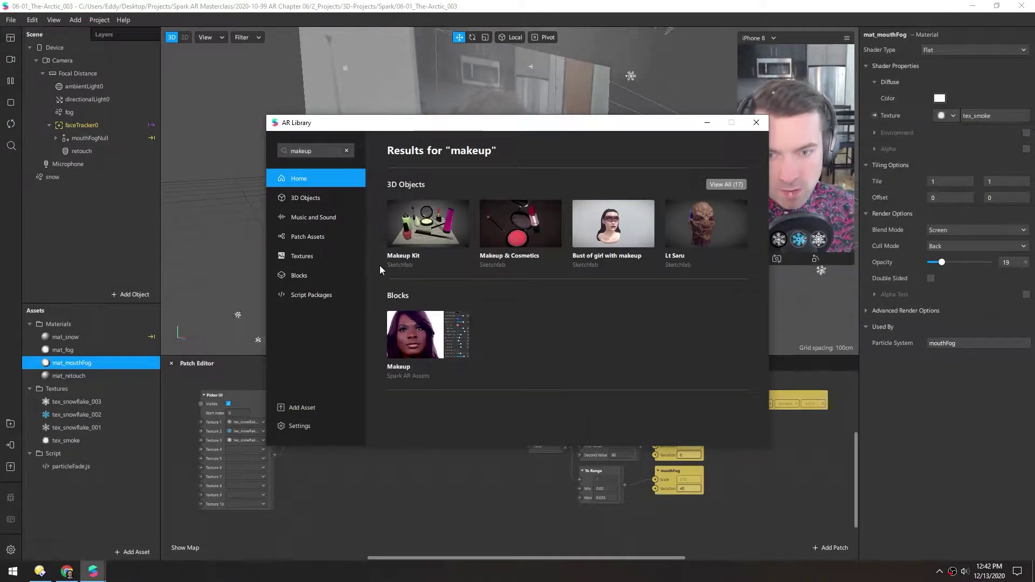
{"action": "left_click", "coordinate": [411, 336]}
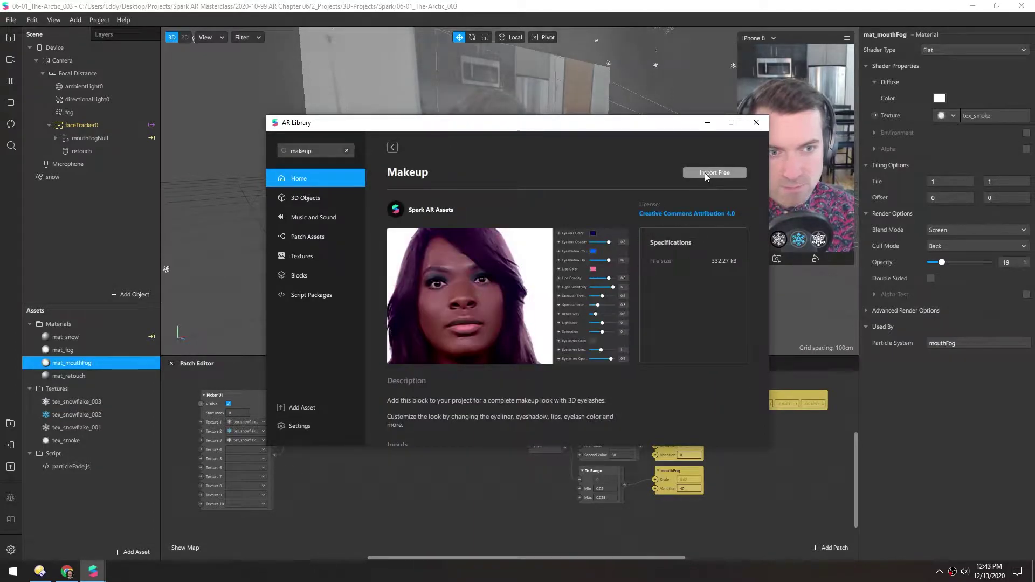
{"action": "left_click", "coordinate": [704, 173]}
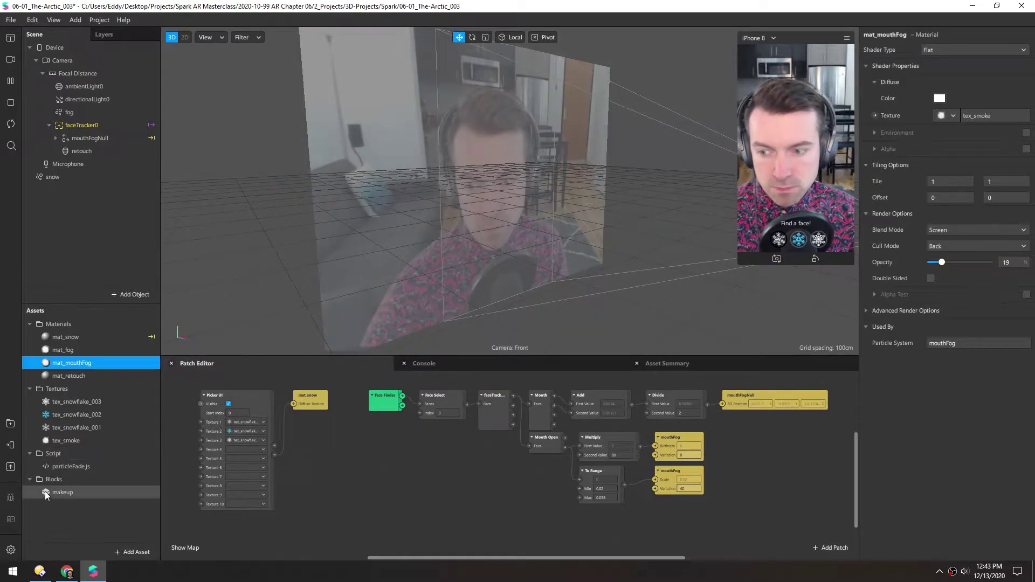
Place the makeup block under faceTracker0 and give it cyan eyeliner and eyeshadow.
{"action": "left_click_drag", "start_coordinate": [46, 495], "coordinate": [77, 125]}
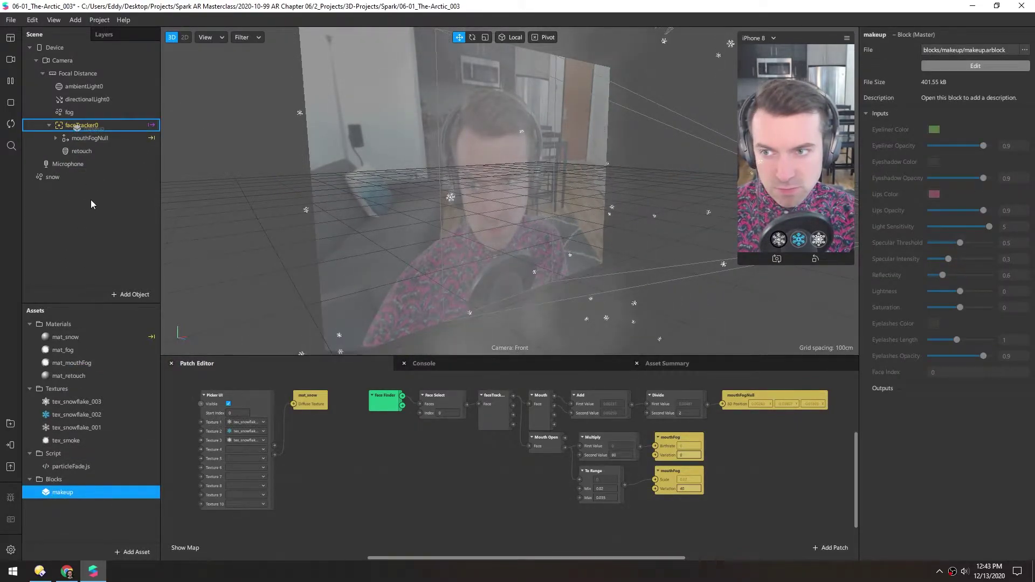
{"action": "left_click_drag", "start_coordinate": [91, 200], "coordinate": [91, 201]}
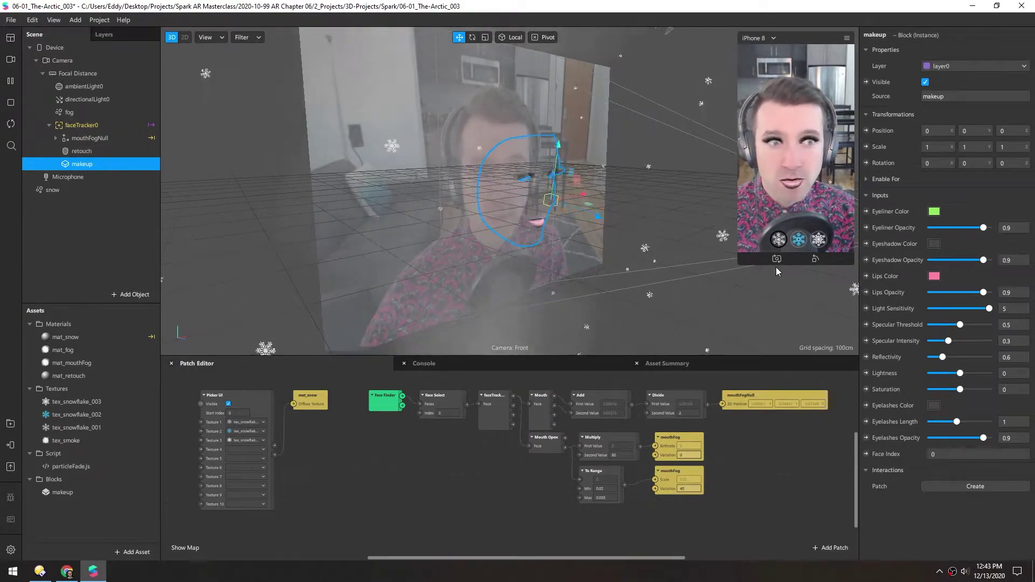
{"action": "left_click", "coordinate": [934, 214]}
{"action": "left_click", "coordinate": [568, 257]}
{"action": "key", "text": "Return"}
{"action": "left_click", "coordinate": [934, 244]}
{"action": "key", "text": "Return"}
Set the makeup's Lips Color to pale cyan and Eyelashes Color to white.
{"action": "left_click", "coordinate": [934, 276]}
{"action": "left_click", "coordinate": [494, 251]}
{"action": "left_click", "coordinate": [607, 361]}
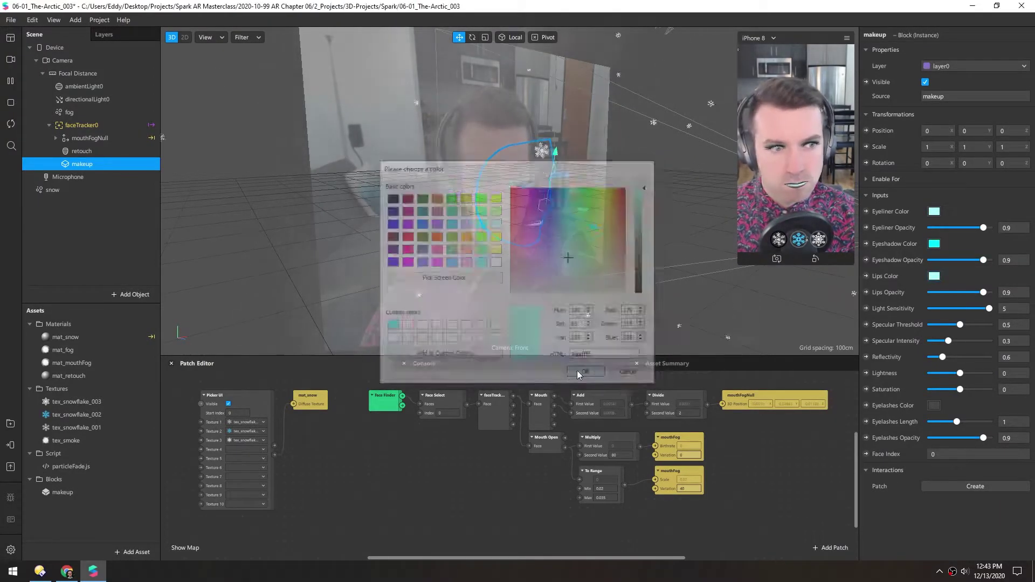
{"action": "left_click", "coordinate": [934, 405]}
{"action": "left_click", "coordinate": [495, 262]}
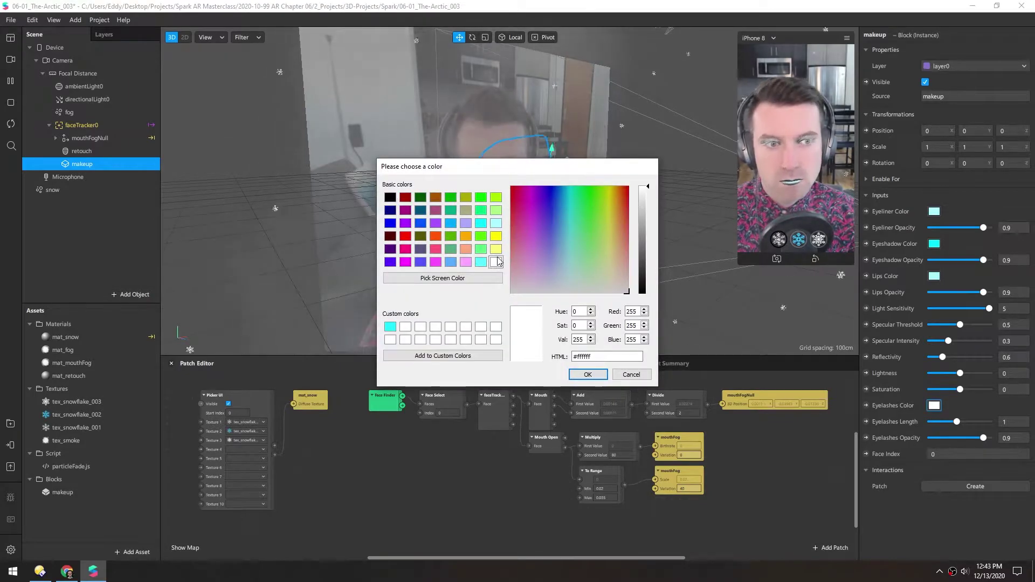
{"action": "left_click", "coordinate": [571, 374]}
{"action": "left_click", "coordinate": [96, 151]}
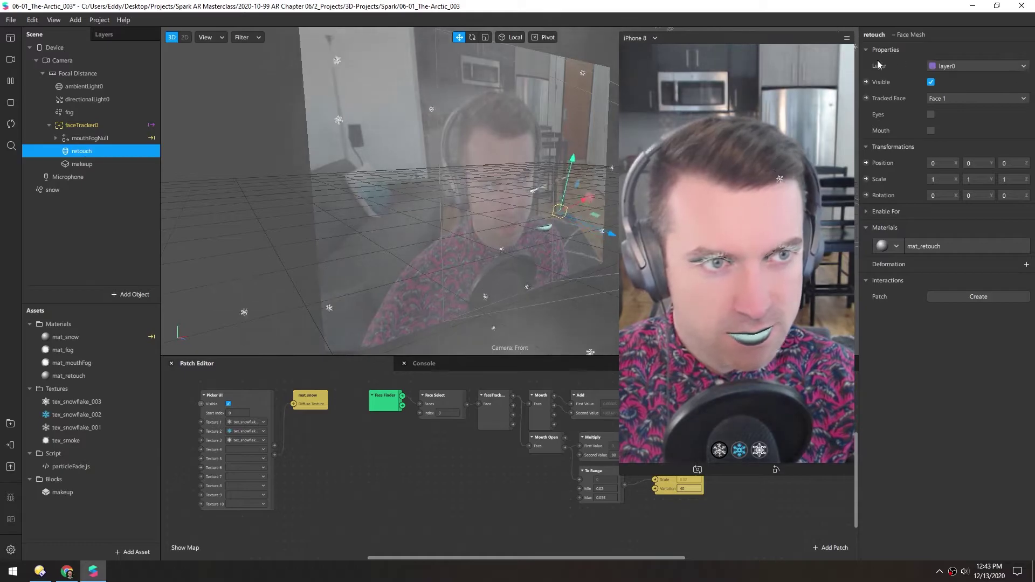
Uncheck Visible on the retouch face mesh, then view the makeup block's settings.
{"action": "left_click", "coordinate": [931, 81]}
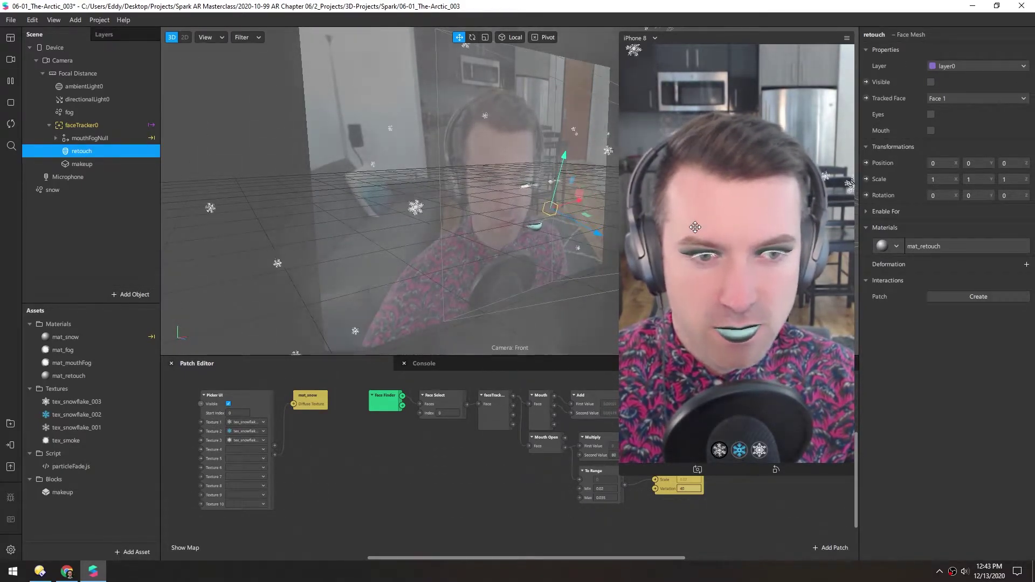
{"action": "left_click", "coordinate": [72, 164]}
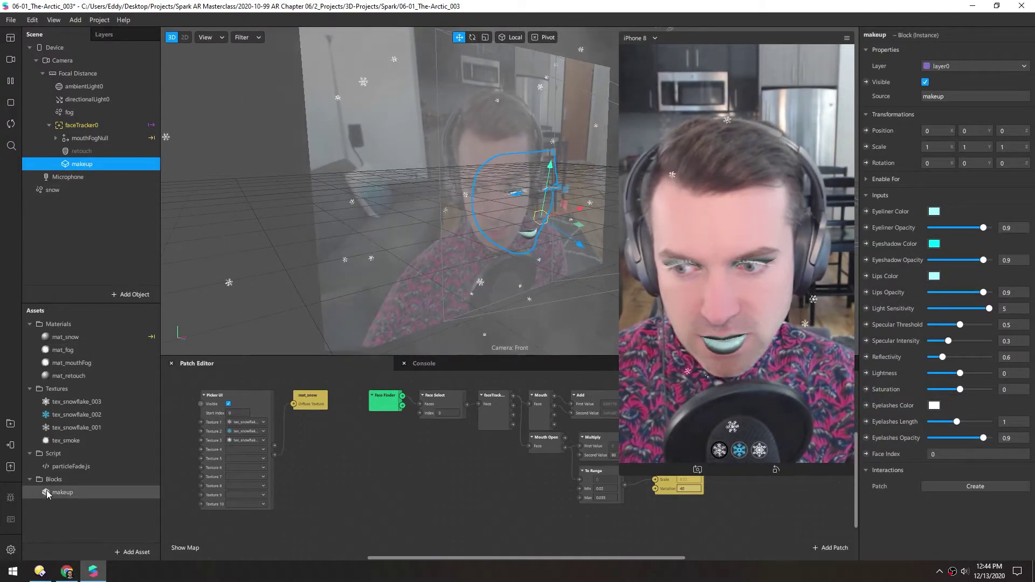
{"action": "left_click", "coordinate": [67, 491]}
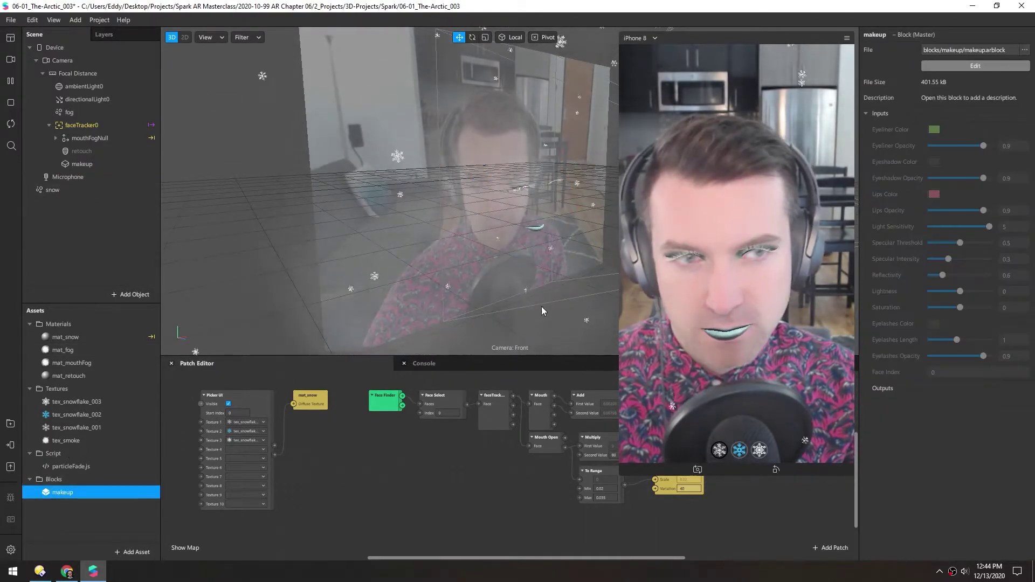
Open the makeup block for editing and inspect its faceTracker0 Texture and faceMeshRetouch assets.
{"action": "left_click", "coordinate": [975, 65]}
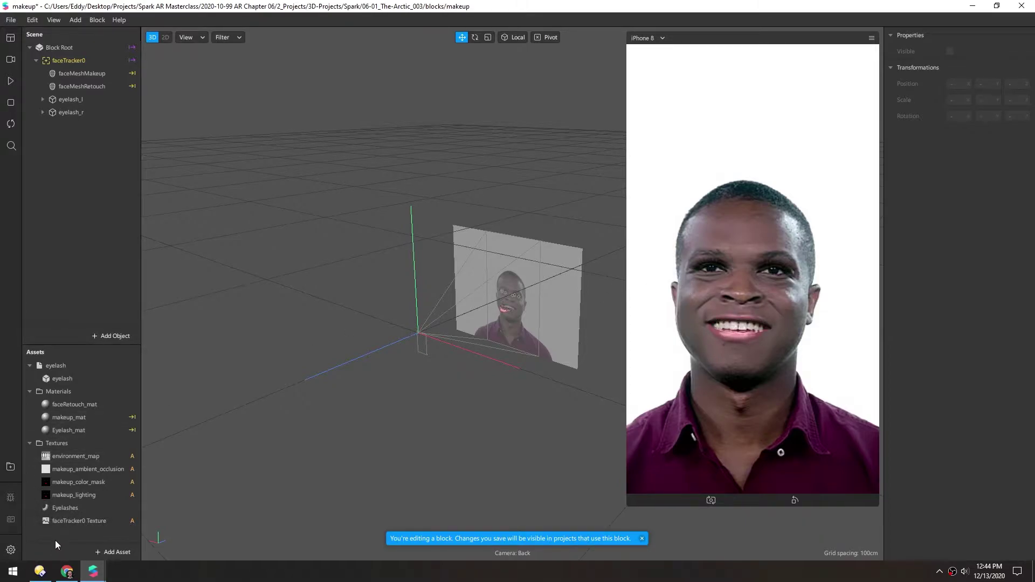
{"action": "left_click", "coordinate": [58, 522]}
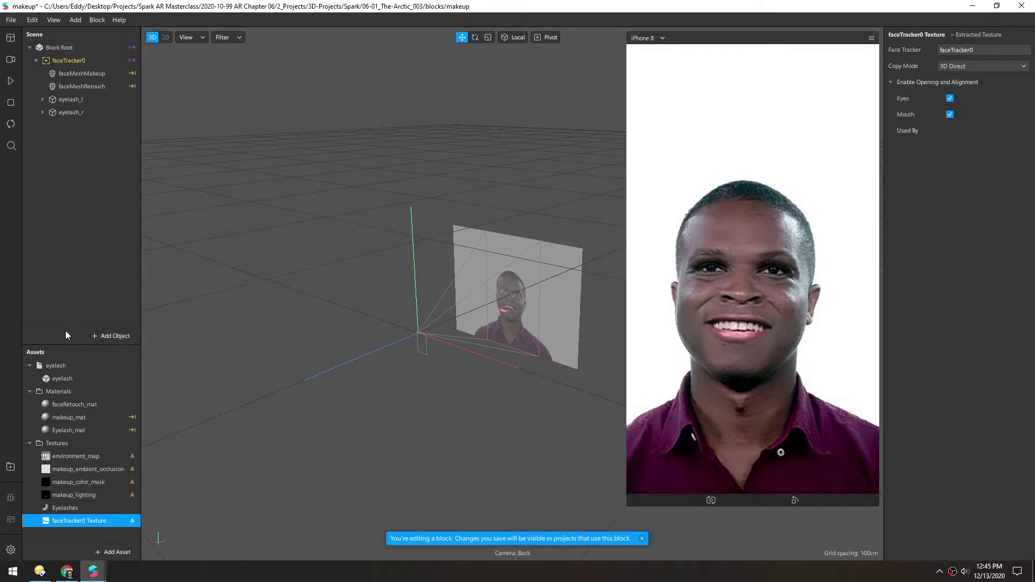
{"action": "left_click", "coordinate": [56, 86]}
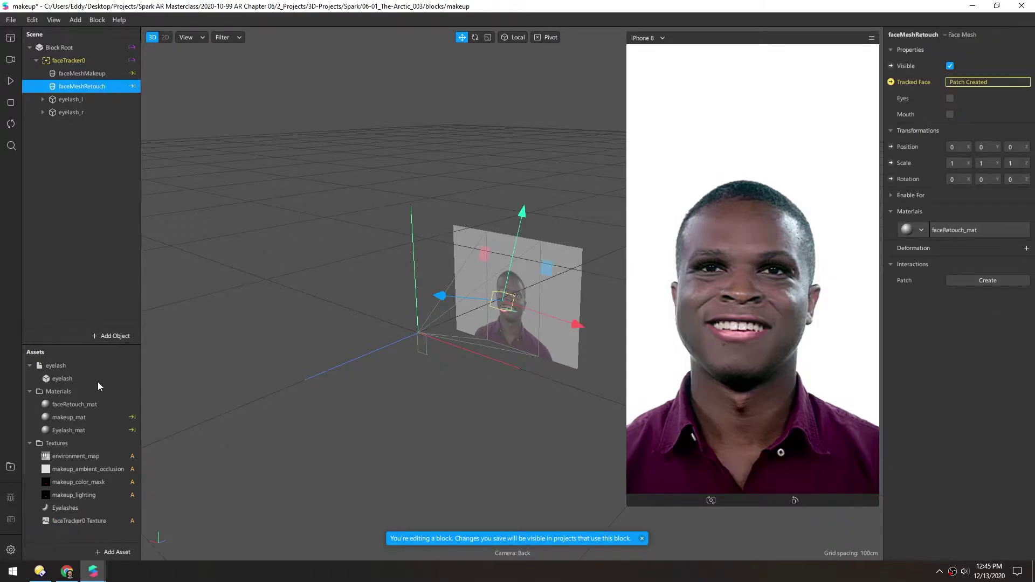
Set Skin Smoothing to 20 in faceRetouch_mat, then return to the 06-01_The-Arctic_003 project.
{"action": "left_click", "coordinate": [48, 404]}
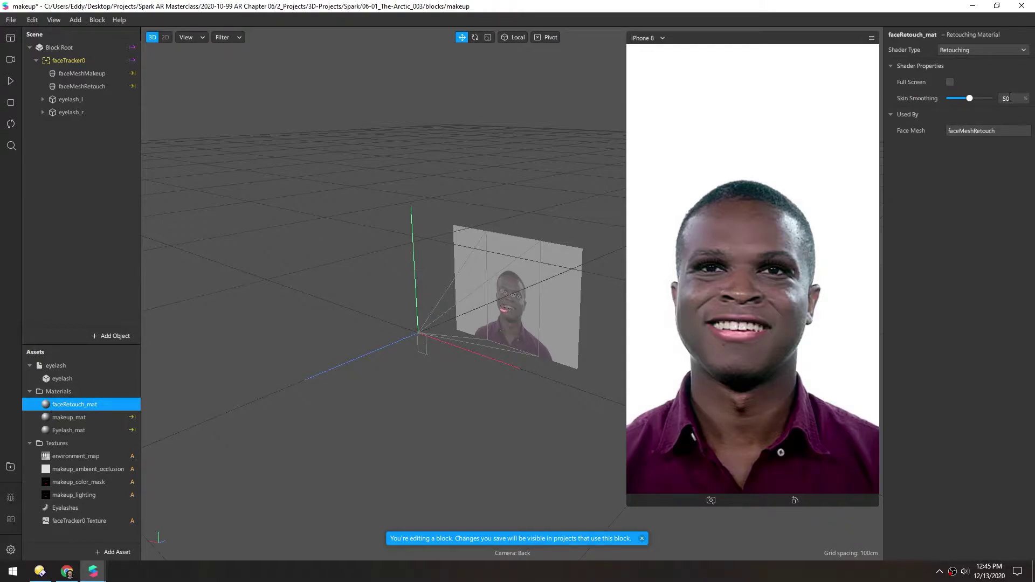
{"action": "type", "text": "20"}
{"action": "key", "text": "Return"}
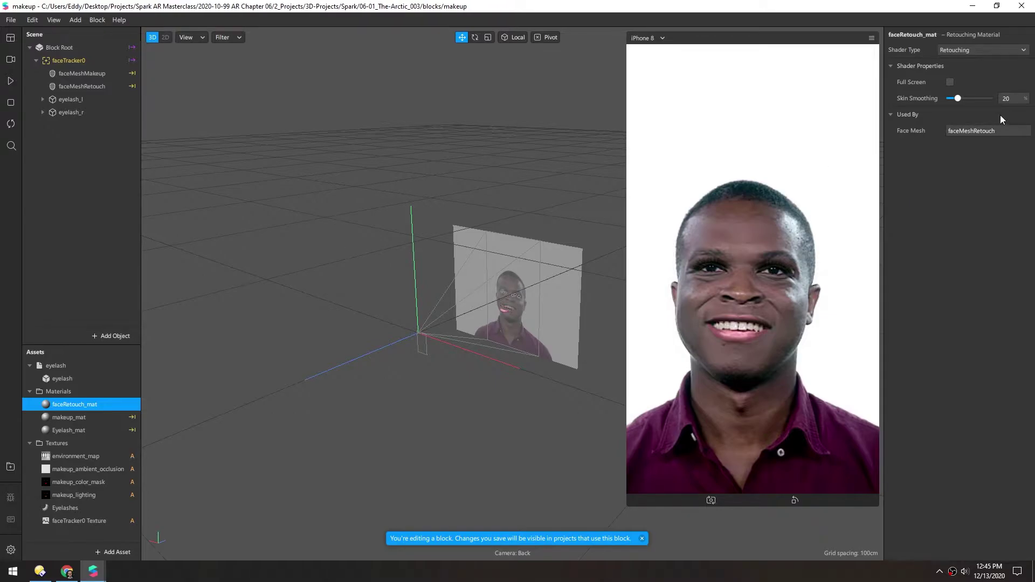
{"action": "key", "text": "alt+Tab"}
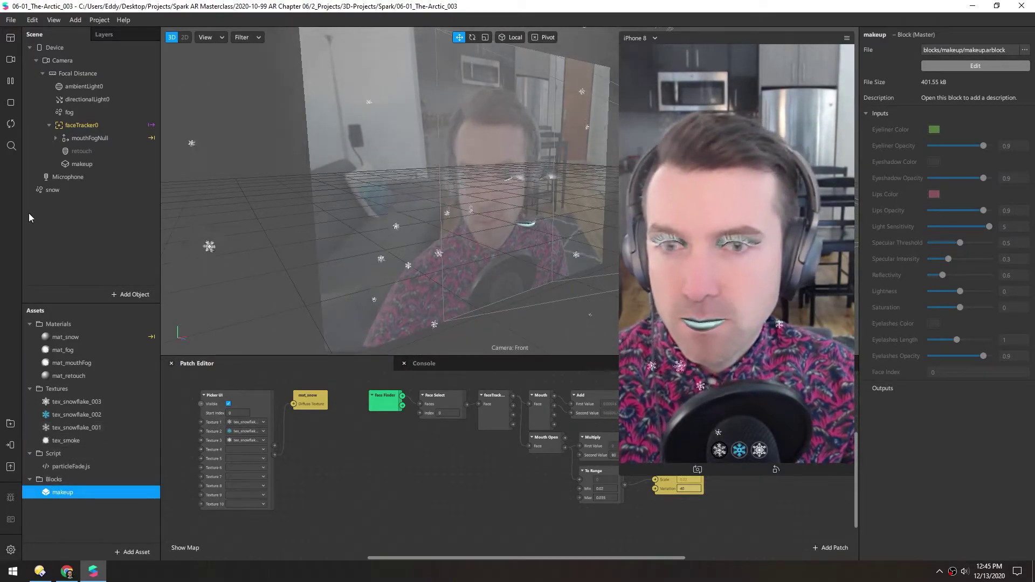
Delete the retouch face mesh from faceTracker0 and select the makeup block.
{"action": "left_click", "coordinate": [66, 154]}
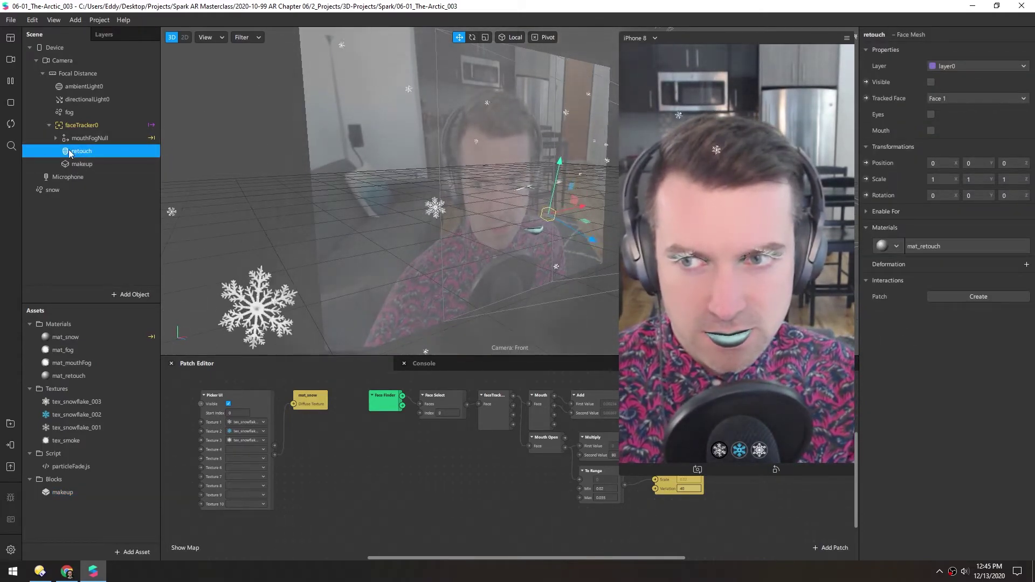
{"action": "key", "text": "Delete"}
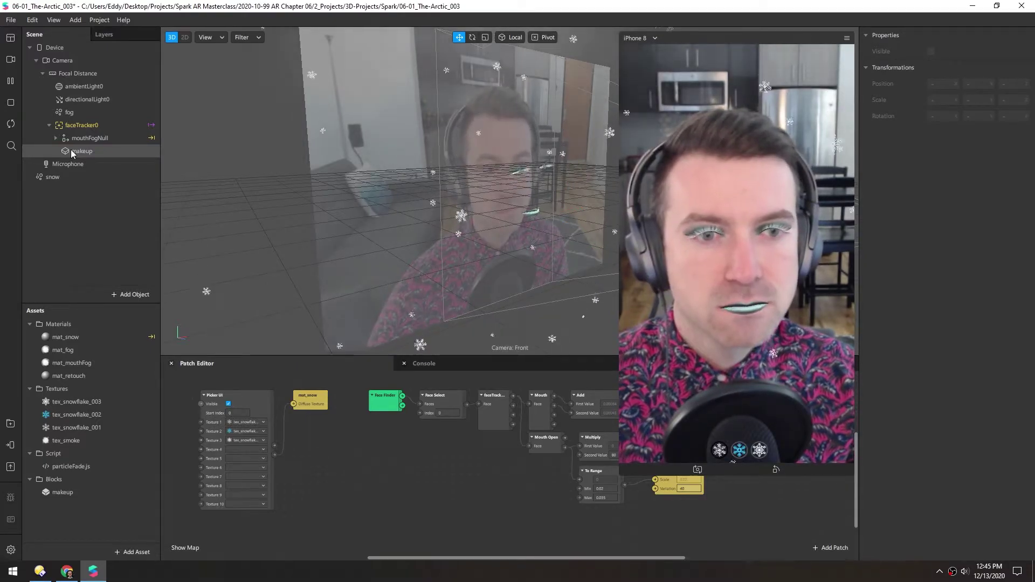
{"action": "left_click", "coordinate": [70, 150]}
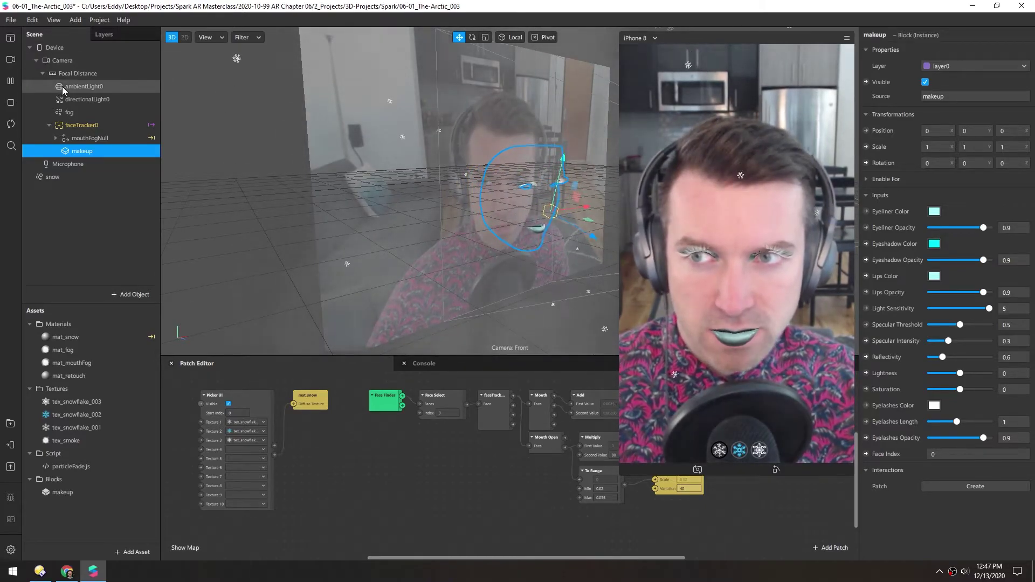
Raise ambientLight0's Intensity to 80, then reselect the makeup block.
{"action": "left_click", "coordinate": [84, 87]}
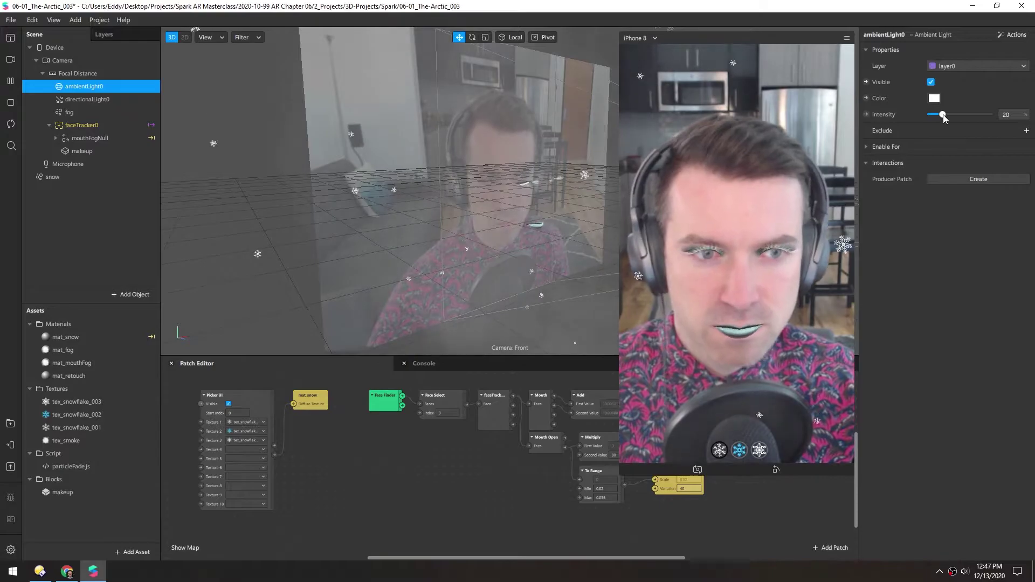
{"action": "left_click_drag", "start_coordinate": [970, 113], "coordinate": [978, 114]}
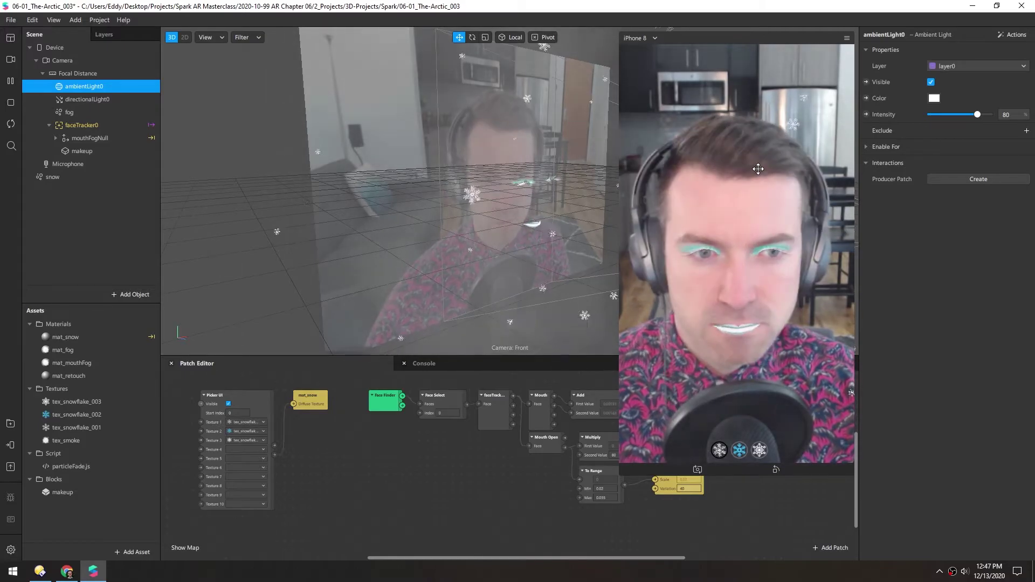
{"action": "left_click", "coordinate": [79, 151]}
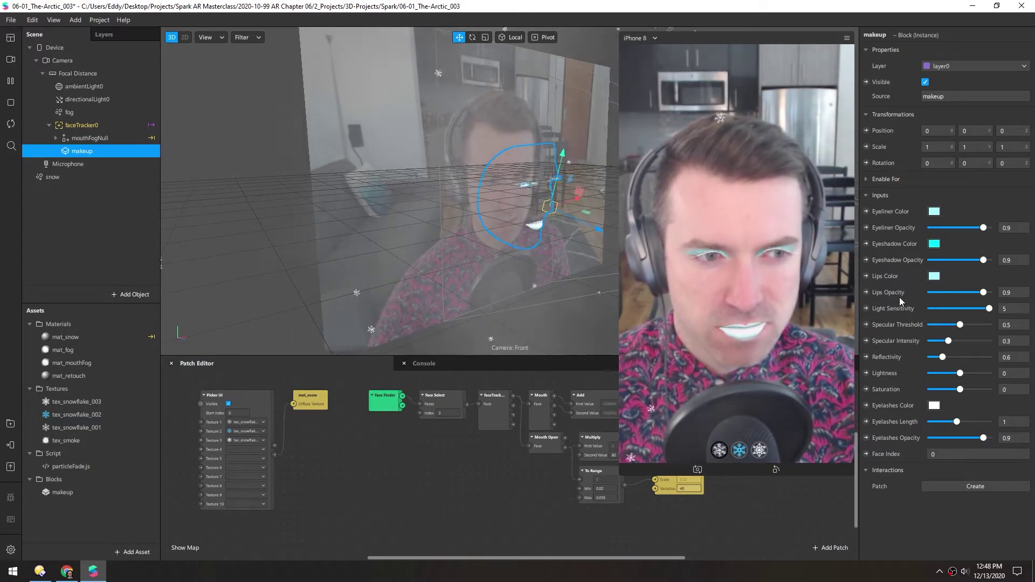
Change the makeup's Lips Color to pure cyan #00ffff, replacing a briefly tried darker shade.
{"action": "left_click", "coordinate": [935, 276]}
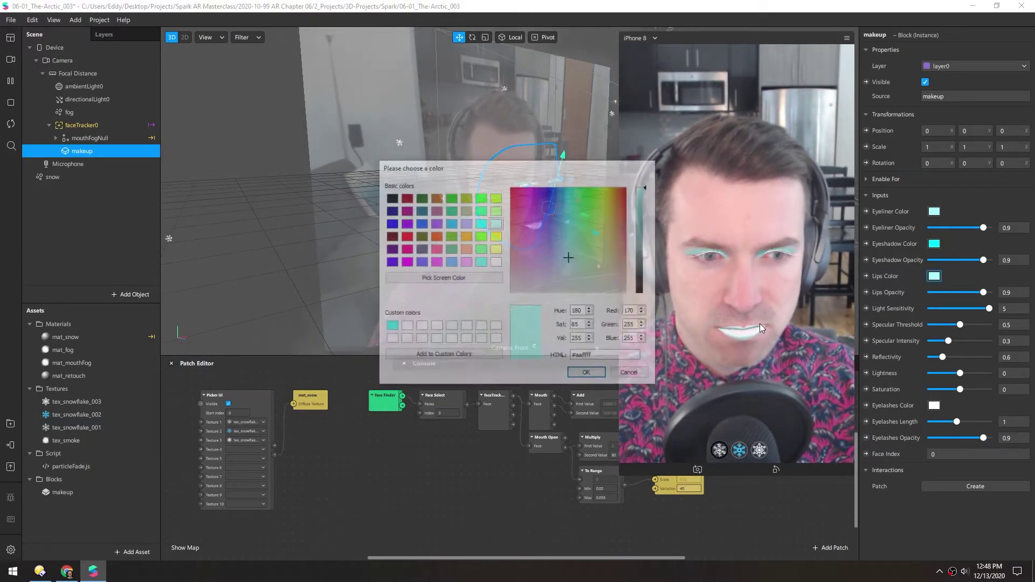
{"action": "mouse_move", "coordinate": [644, 198]}
{"action": "left_mouse_down"}
{"action": "mouse_move", "coordinate": [644, 273]}
{"action": "mouse_move", "coordinate": [643, 217]}
{"action": "left_mouse_up"}
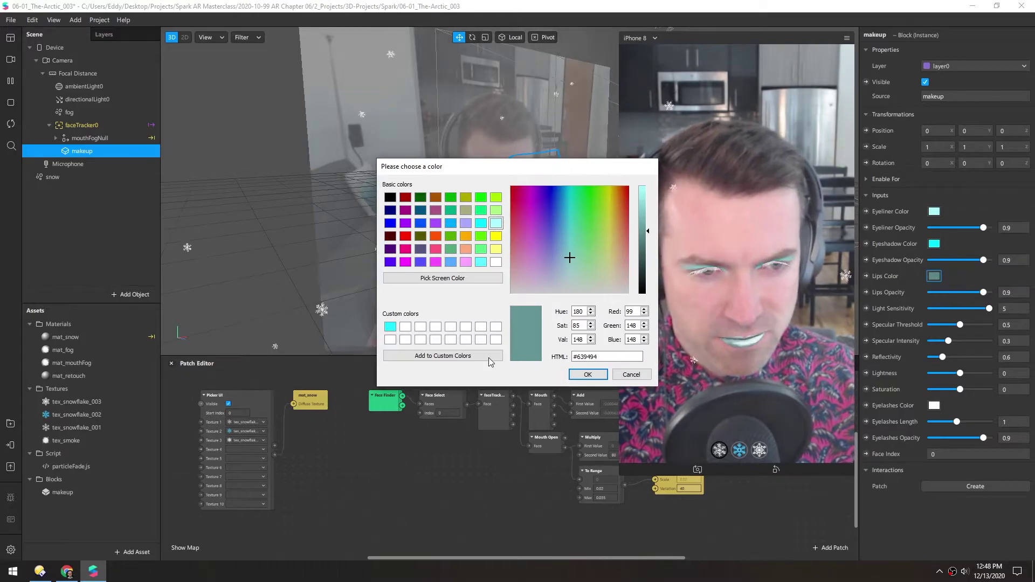
{"action": "left_click", "coordinate": [576, 375]}
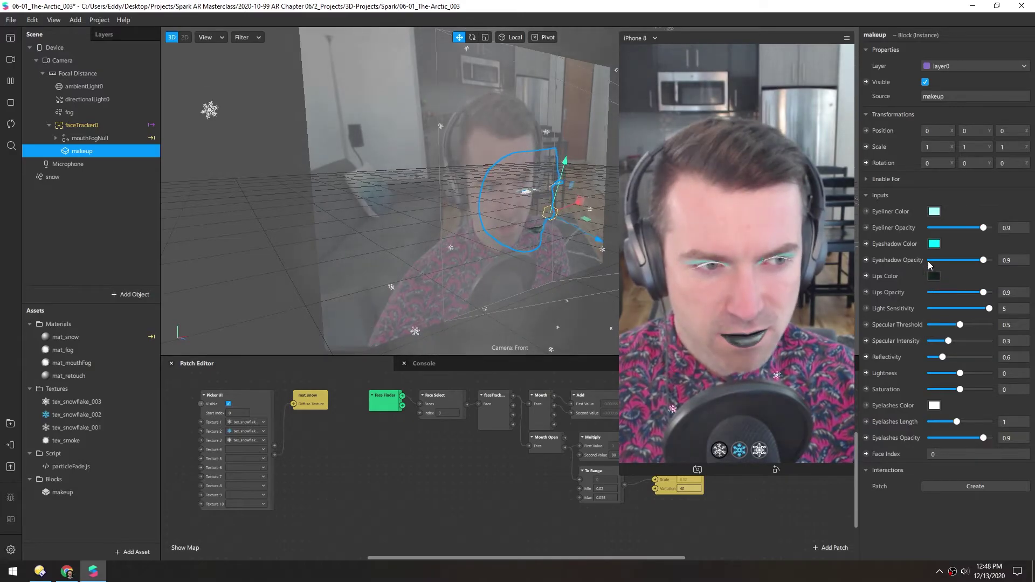
{"action": "left_click", "coordinate": [934, 276]}
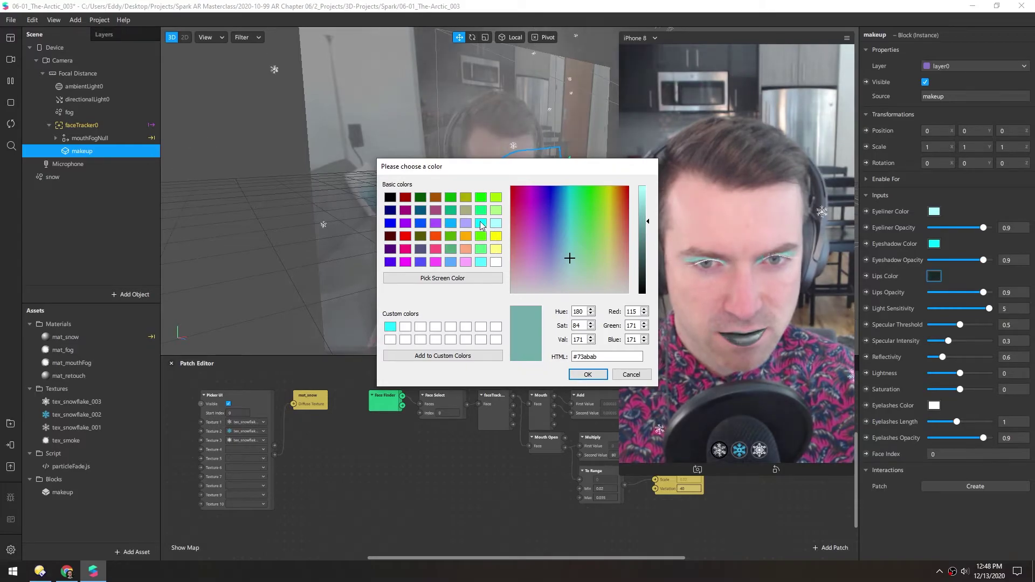
{"action": "left_click", "coordinate": [480, 222]}
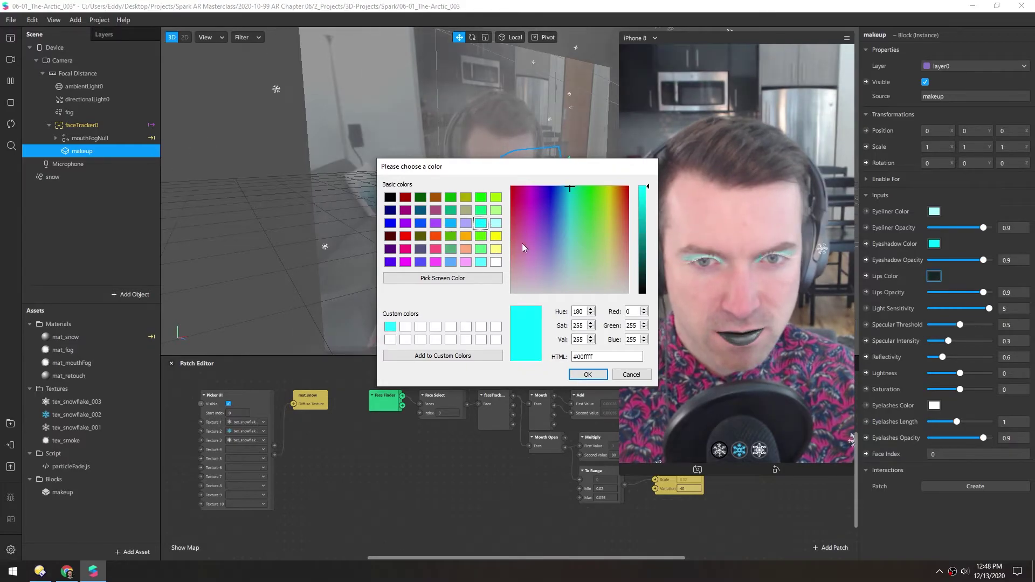
{"action": "left_click", "coordinate": [587, 374]}
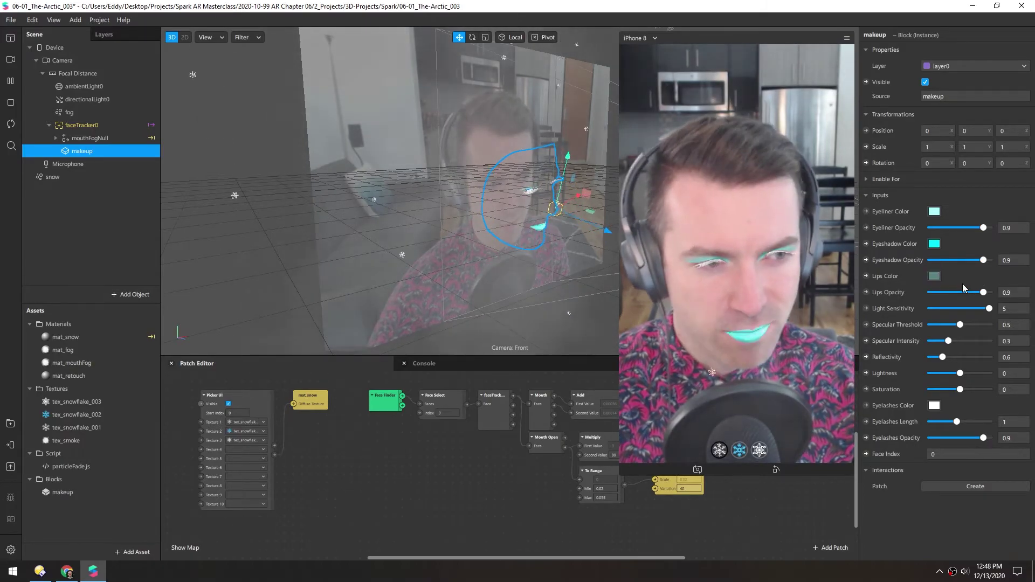
{"action": "left_click", "coordinate": [86, 215]}
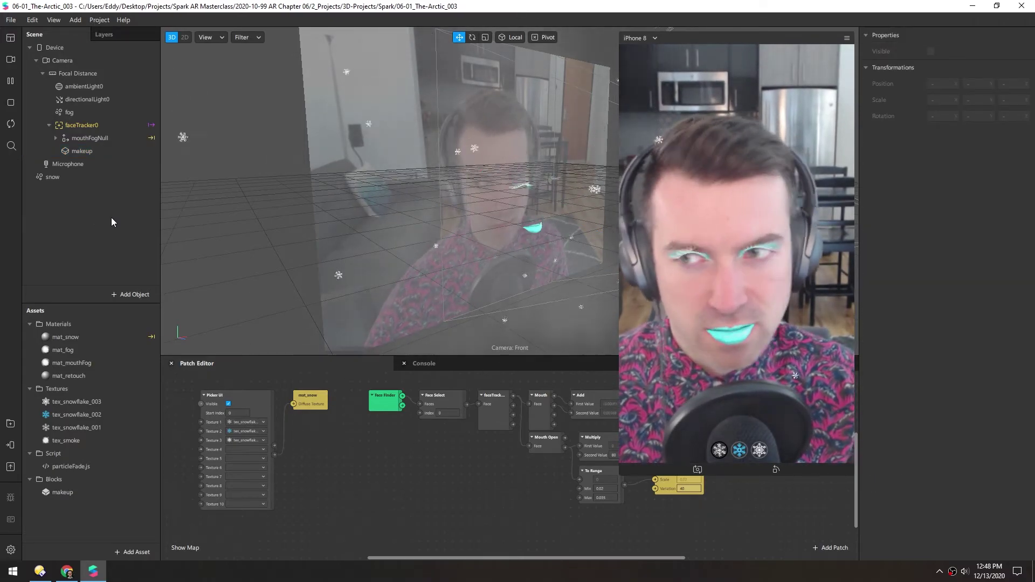
{"action": "left_click", "coordinate": [74, 151]}
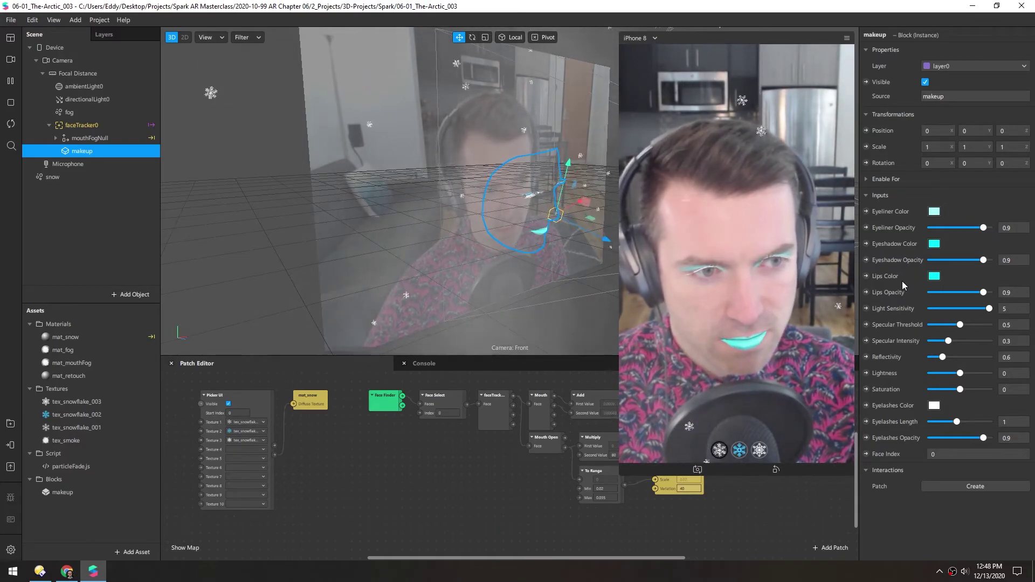
Change the makeup's Lips Color to the deeper teal #00c2c2.
{"action": "left_click", "coordinate": [935, 277]}
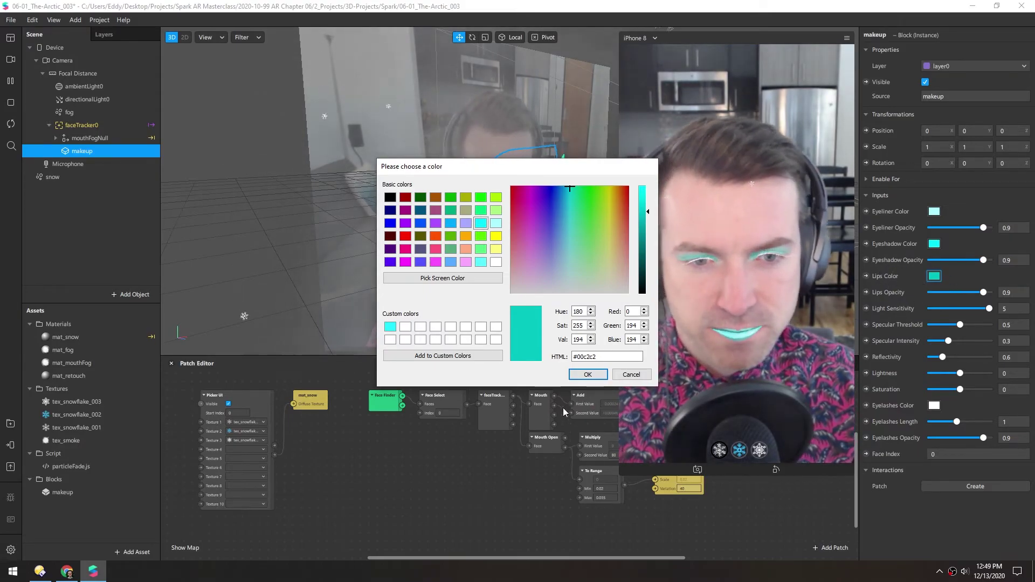
{"action": "left_click", "coordinate": [587, 374]}
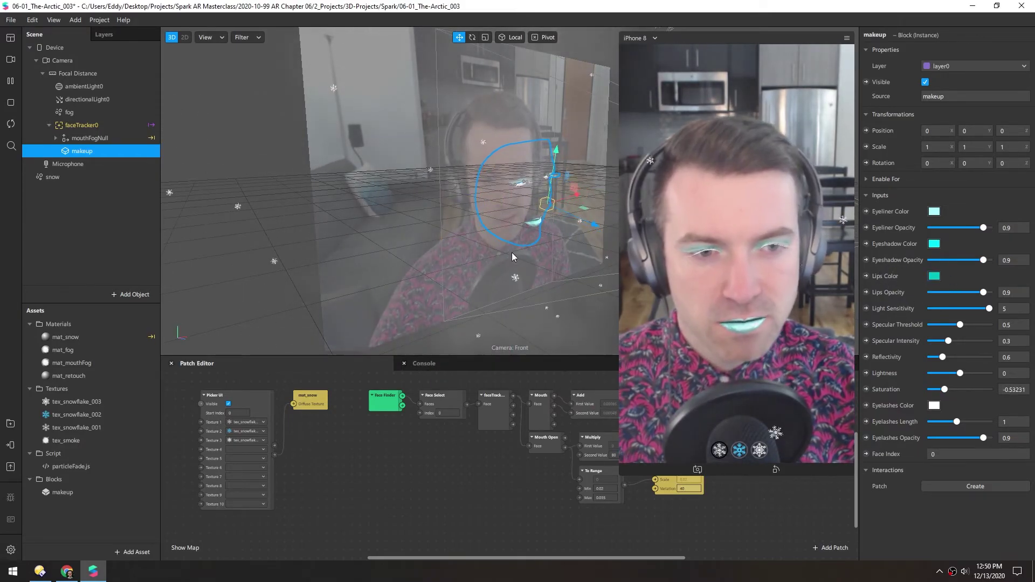